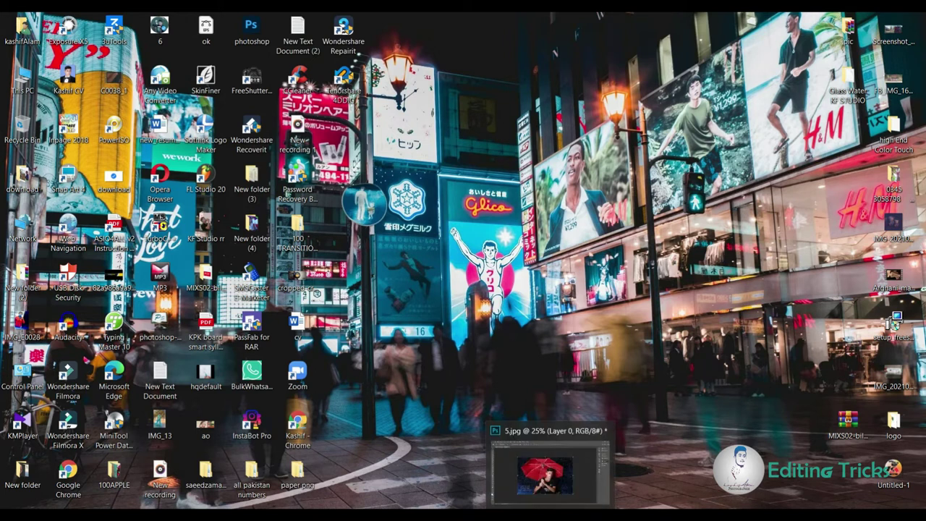
Step: Minimize Photoshop, refresh the desktop, then restore the 5.jpg umbrella photo window
{"action": "left_click", "coordinate": [552, 456]}
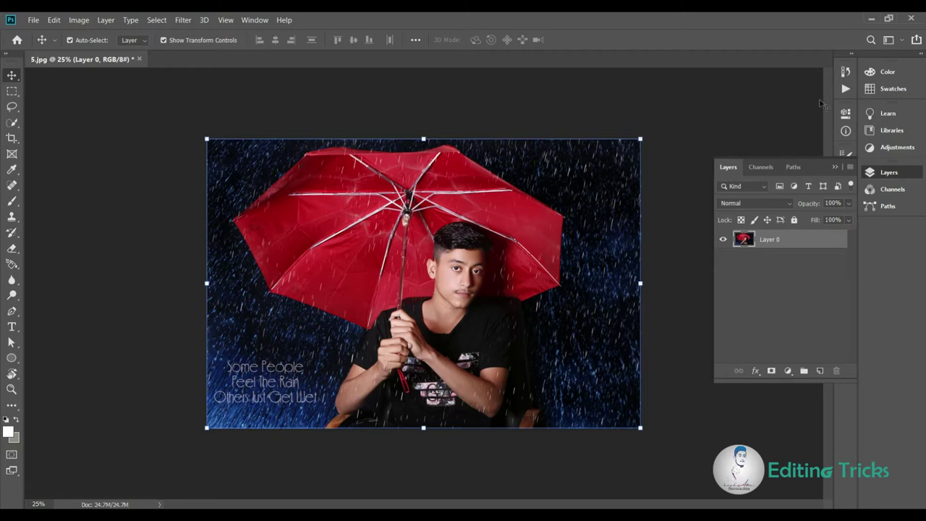
{"action": "left_click", "coordinate": [869, 18]}
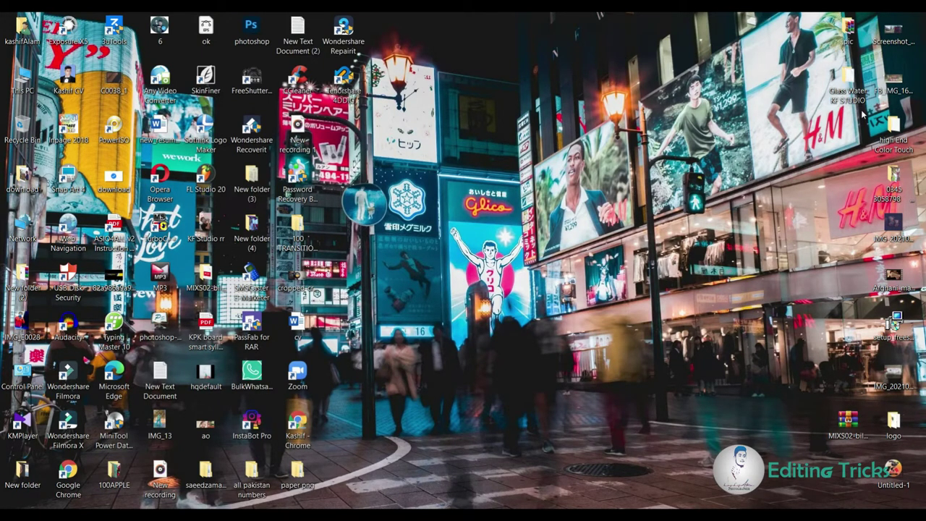
{"action": "right_click", "coordinate": [726, 95]}
{"action": "left_click", "coordinate": [740, 164]}
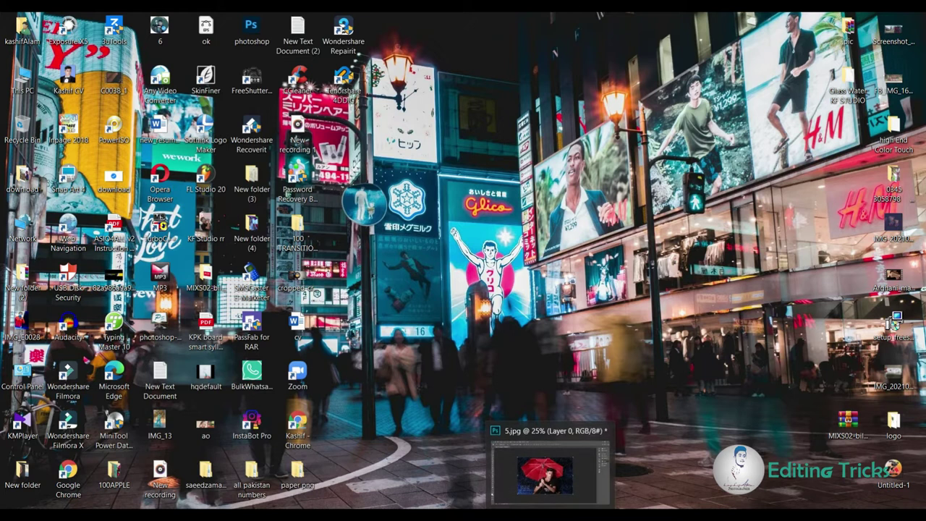
{"action": "left_click", "coordinate": [548, 467]}
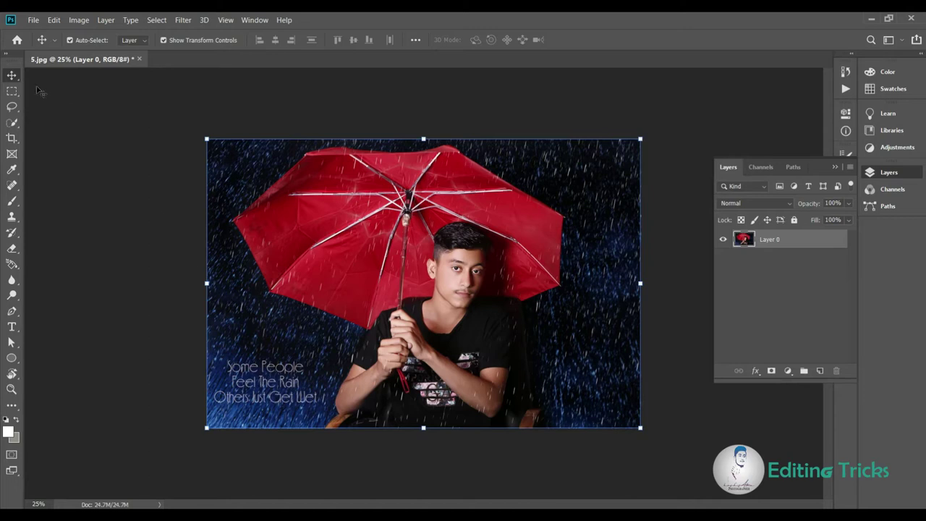
Step: Clear the layer selection, switch to the Brush tool and try a stroke on the photo
{"action": "left_click", "coordinate": [164, 179]}
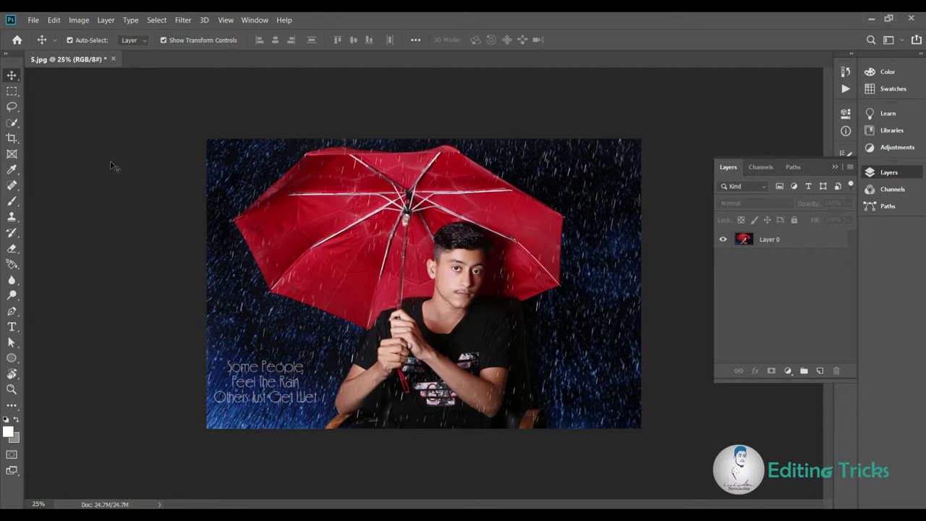
{"action": "left_click", "coordinate": [13, 204]}
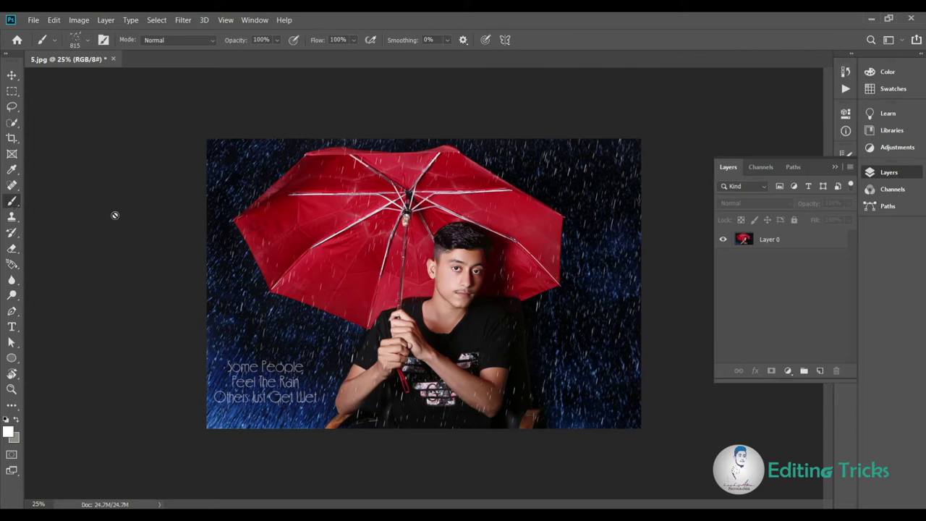
{"action": "left_click", "coordinate": [326, 259]}
Step: Dismiss the no-layers-selected error and select Layer 0 for painting
{"action": "left_click", "coordinate": [467, 212]}
{"action": "left_click", "coordinate": [269, 283]}
{"action": "left_click", "coordinate": [458, 214]}
{"action": "left_click", "coordinate": [314, 298]}
{"action": "left_click", "coordinate": [469, 212]}
{"action": "left_click", "coordinate": [773, 243]}
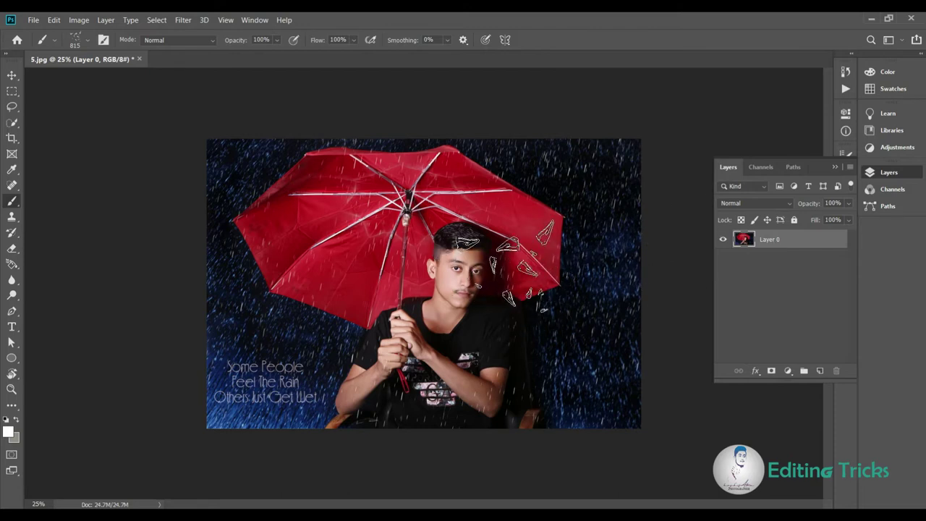
{"action": "right_click", "coordinate": [510, 265]}
Step: Expand the Glass Water KF STUDIO folder to its condensation brushes and open the picker's gear menu
{"action": "left_click", "coordinate": [646, 399]}
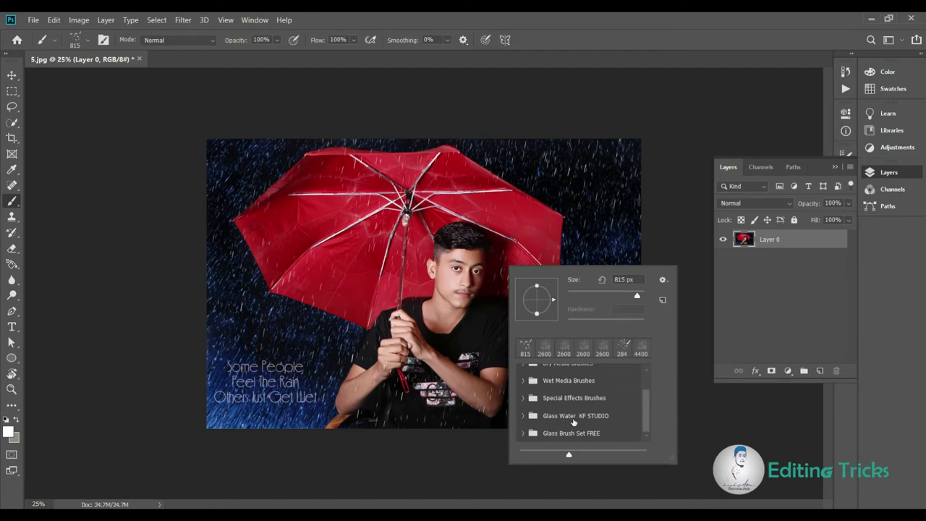
{"action": "left_click", "coordinate": [523, 416]}
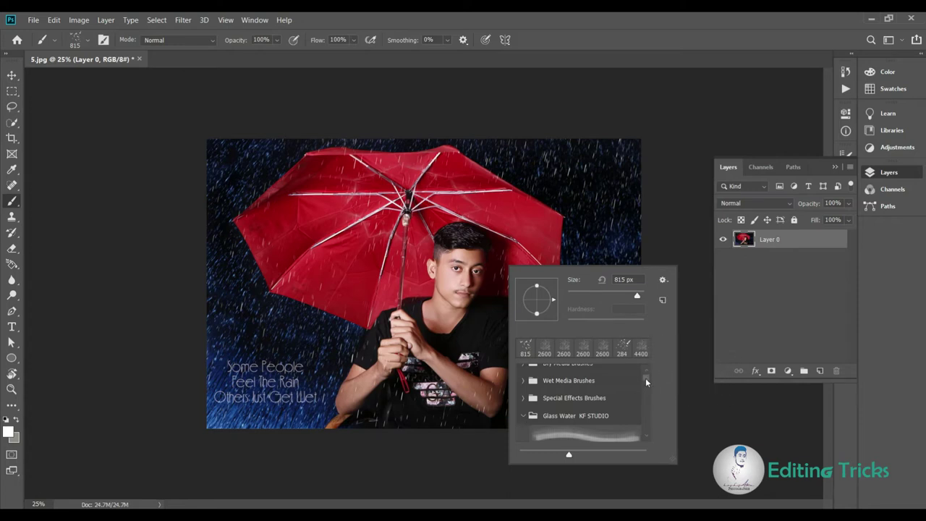
{"action": "left_click_drag", "start_coordinate": [646, 377], "coordinate": [646, 385]}
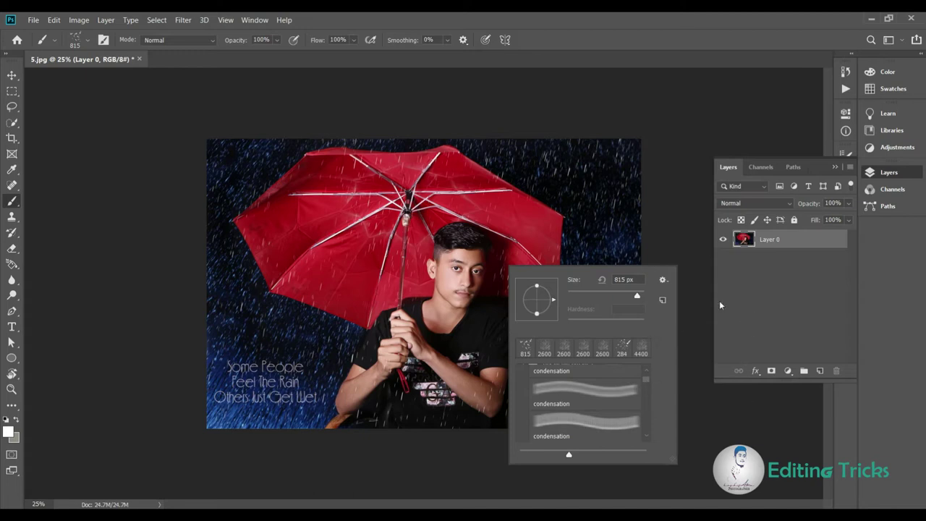
{"action": "left_click", "coordinate": [662, 280]}
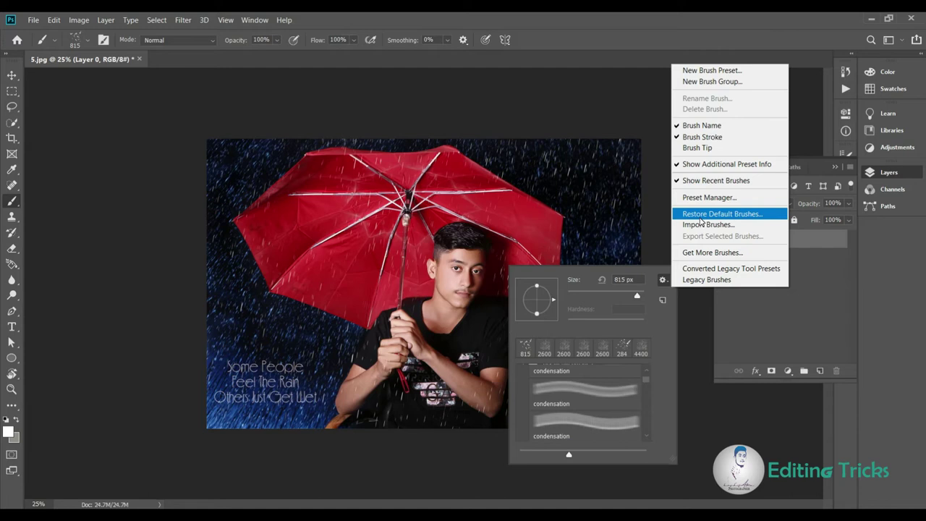
Step: Import the Glass Brush Set FREE.abr brush file into the presets
{"action": "left_click", "coordinate": [706, 224]}
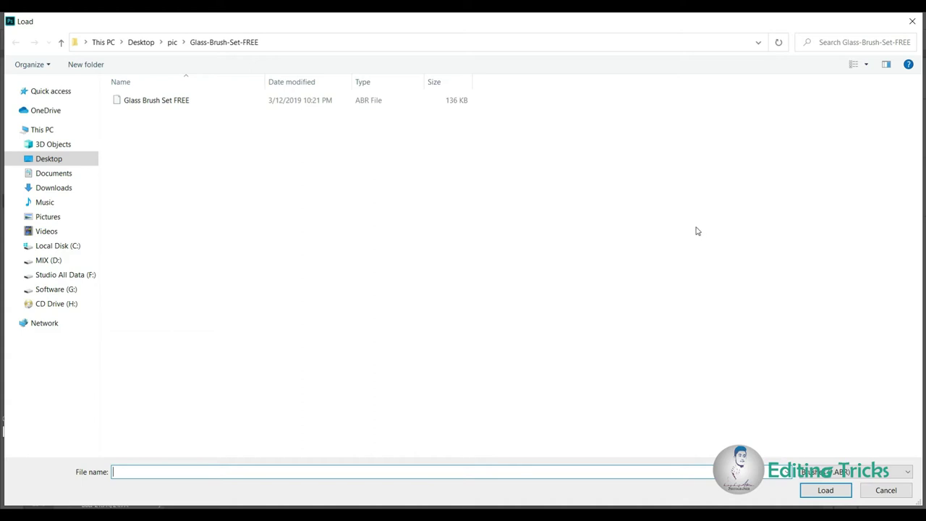
{"action": "left_click", "coordinate": [145, 106]}
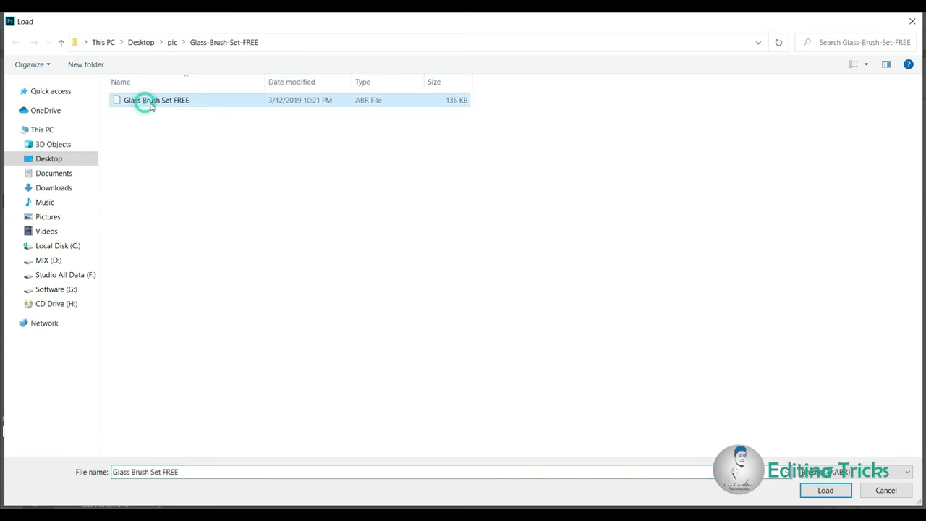
{"action": "left_click", "coordinate": [826, 491]}
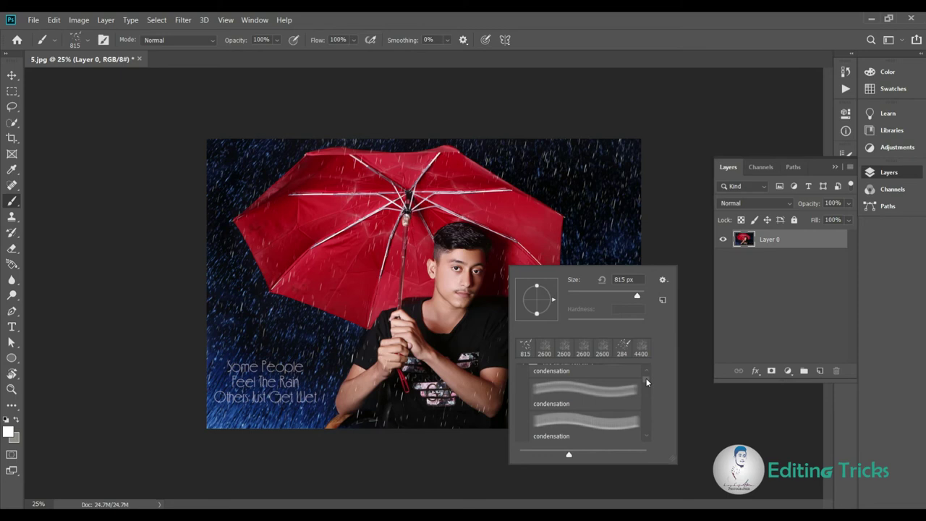
Step: Choose a condensation water-drop brush preset from the brush picker
{"action": "scroll", "coordinate": [646, 378], "scroll_direction": "up", "scroll_amount": 3}
{"action": "scroll", "coordinate": [646, 376], "scroll_direction": "up", "scroll_amount": 3}
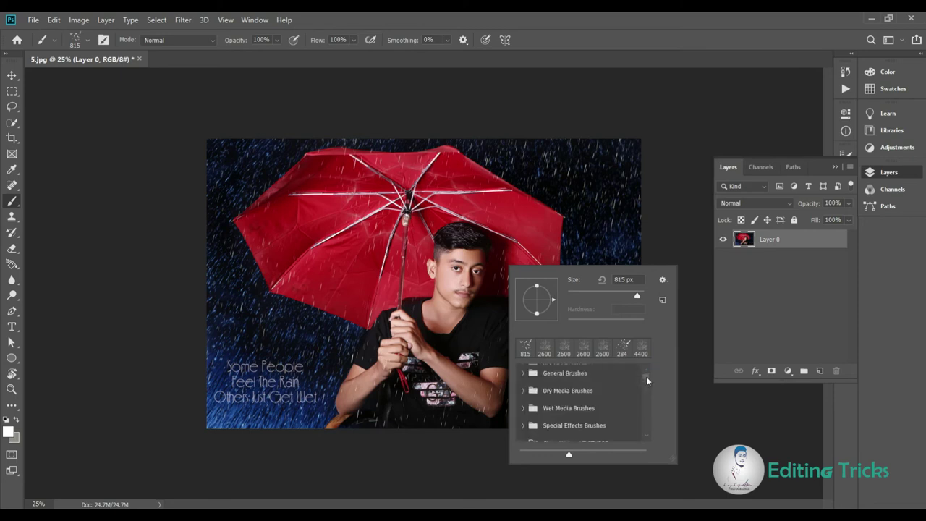
{"action": "scroll", "coordinate": [647, 378], "scroll_direction": "down", "scroll_amount": 5}
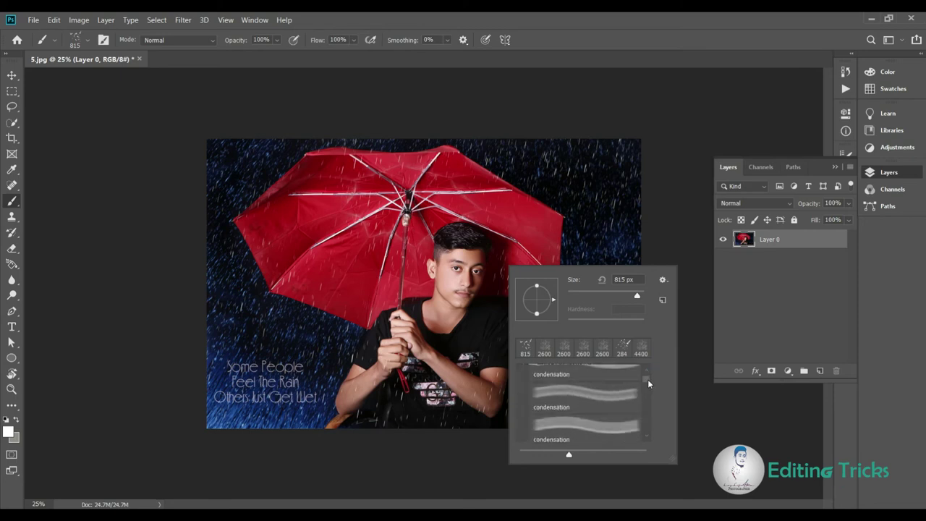
{"action": "scroll", "coordinate": [647, 383], "scroll_direction": "up", "scroll_amount": 1}
{"action": "left_click", "coordinate": [609, 412]}
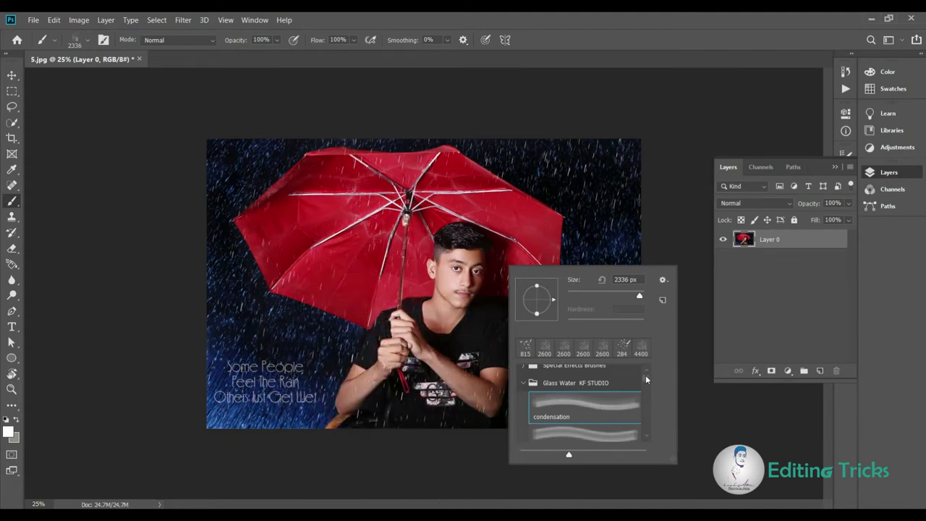
{"action": "scroll", "coordinate": [646, 380], "scroll_direction": "down", "scroll_amount": 1}
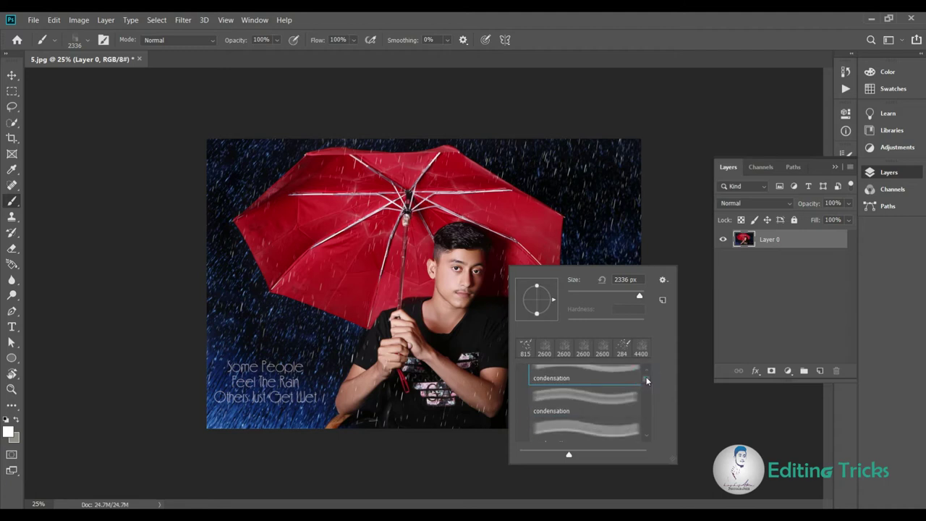
{"action": "left_click", "coordinate": [594, 410]}
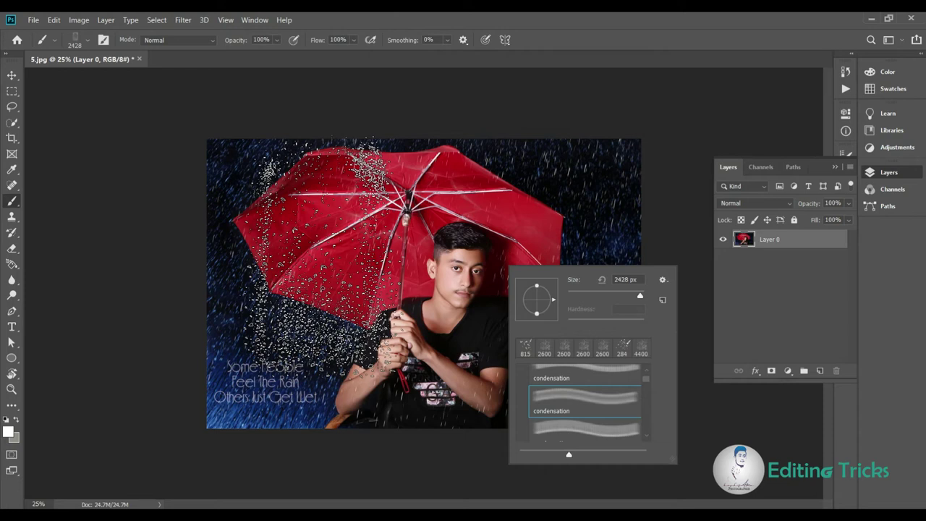
{"action": "left_click", "coordinate": [648, 377]}
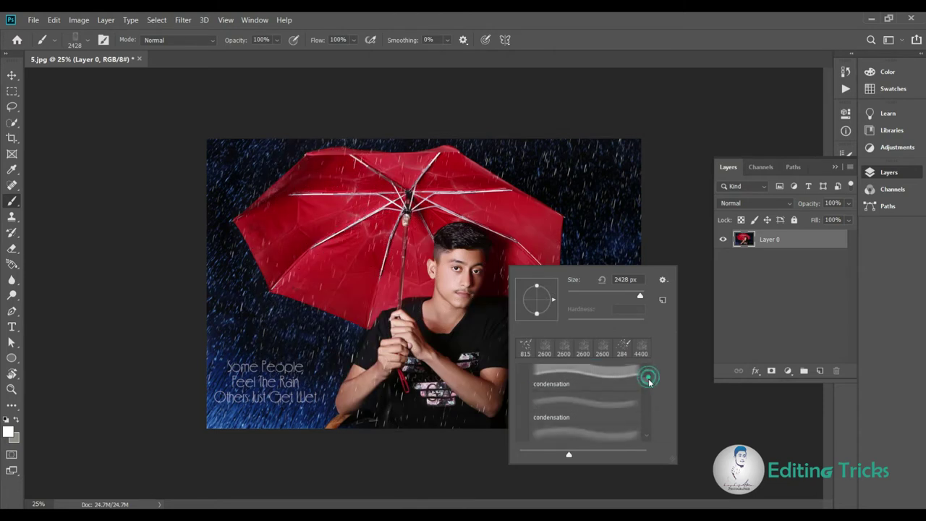
{"action": "left_click", "coordinate": [610, 376]}
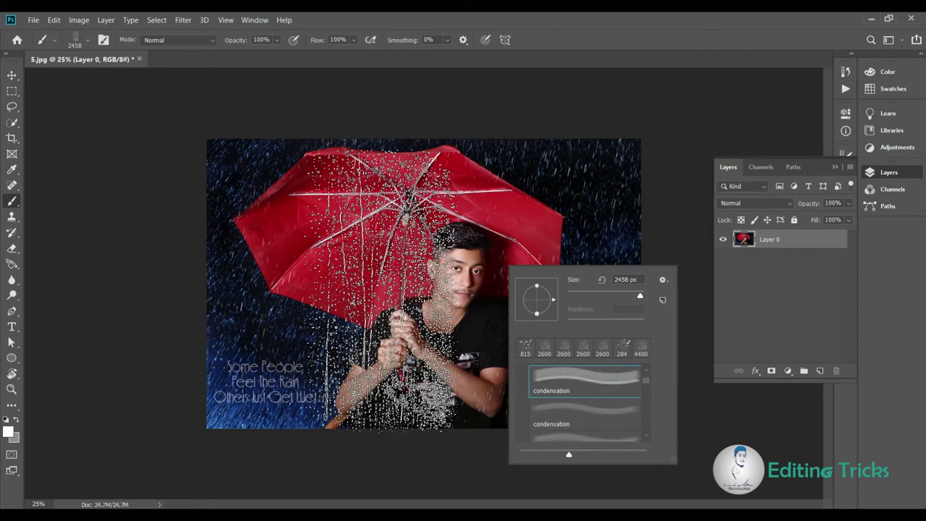
{"action": "left_click", "coordinate": [587, 413]}
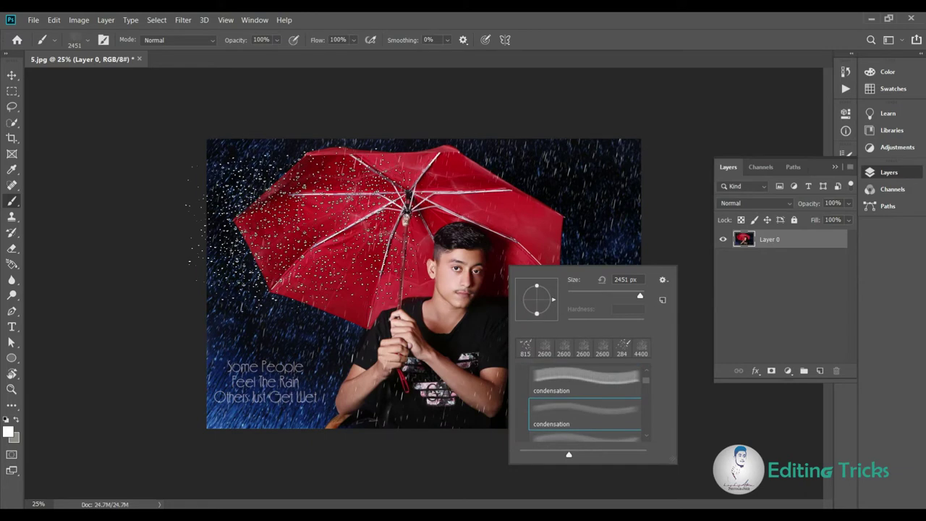
Step: Test a droplet stamp over the photo's right half and enlarge the brush with ]
{"action": "left_click", "coordinate": [692, 13]}
{"action": "left_click", "coordinate": [528, 347]}
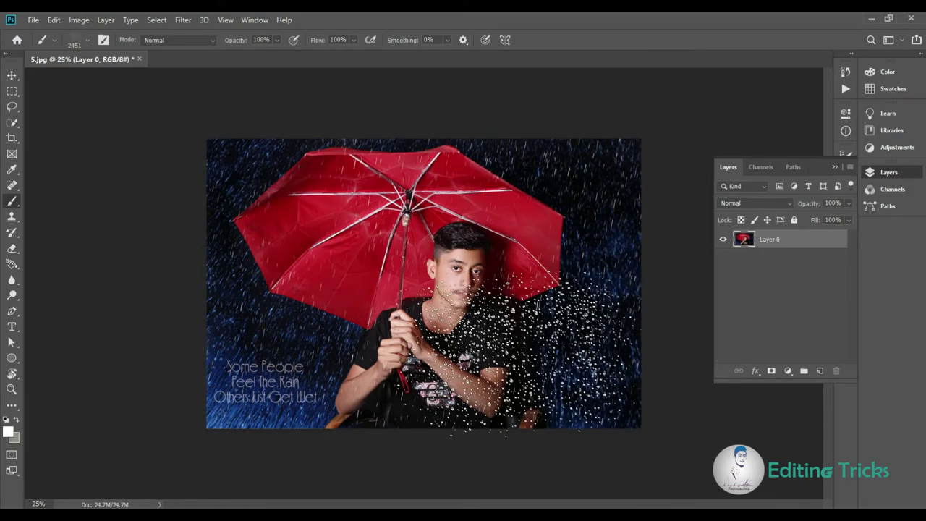
{"action": "key", "text": "bracketright"}
{"action": "key", "text": "bracketright"}
{"action": "key", "text": "bracketright"}
{"action": "key", "text": "bracketright"}
{"action": "key", "text": "bracketright"}
{"action": "key", "text": "bracketright"}
{"action": "key", "text": "bracketright"}
{"action": "key", "text": "bracketright"}
{"action": "key", "text": "bracketright"}
{"action": "key", "text": "bracketright"}
{"action": "key", "text": "bracketright"}
{"action": "key", "text": "bracketright"}
{"action": "key", "text": "bracketright"}
{"action": "key", "text": "bracketright"}
{"action": "key", "text": "bracketright"}
{"action": "key", "text": "bracketright"}
{"action": "key", "text": "bracketright"}
{"action": "key", "text": "bracketright"}
{"action": "key", "text": "bracketright"}
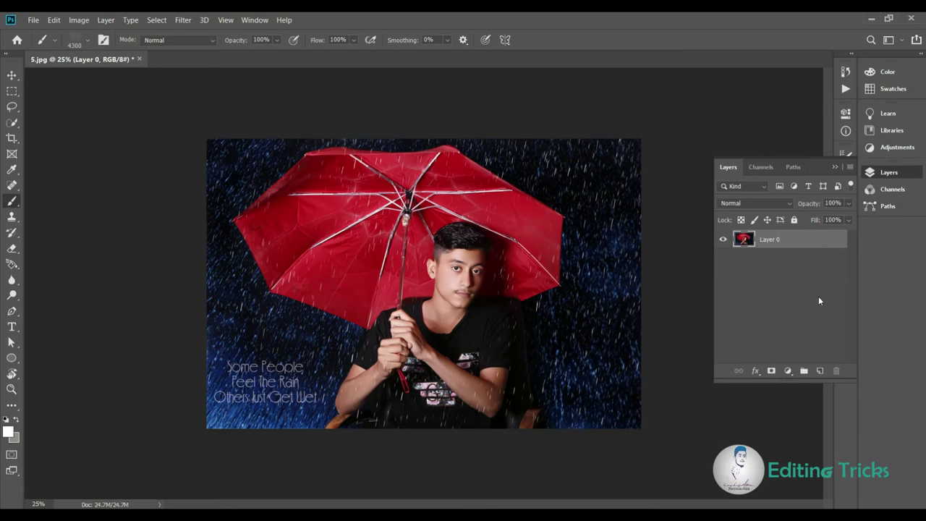
Step: Add a new Layer 1 and enlarge the droplet brush to 4900 px
{"action": "left_click", "coordinate": [820, 370]}
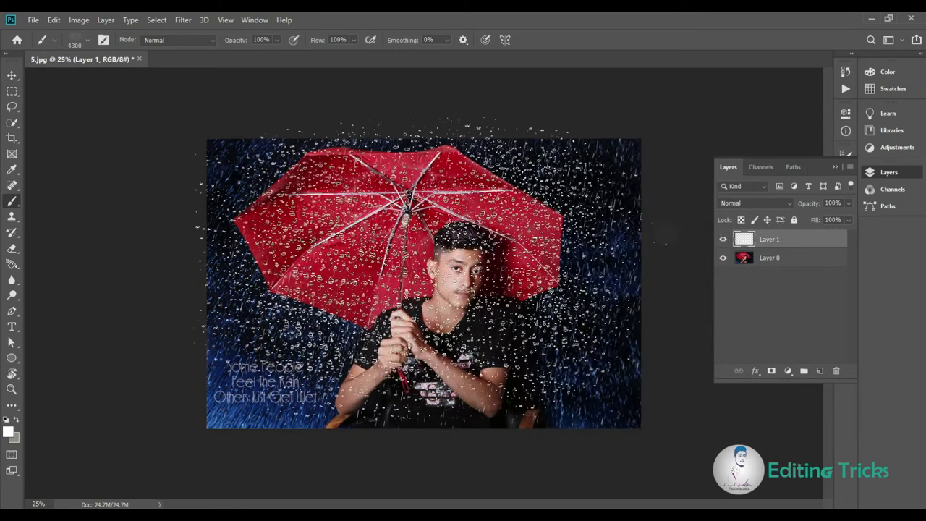
{"action": "key", "text": "bracketright"}
{"action": "key", "text": "bracketright"}
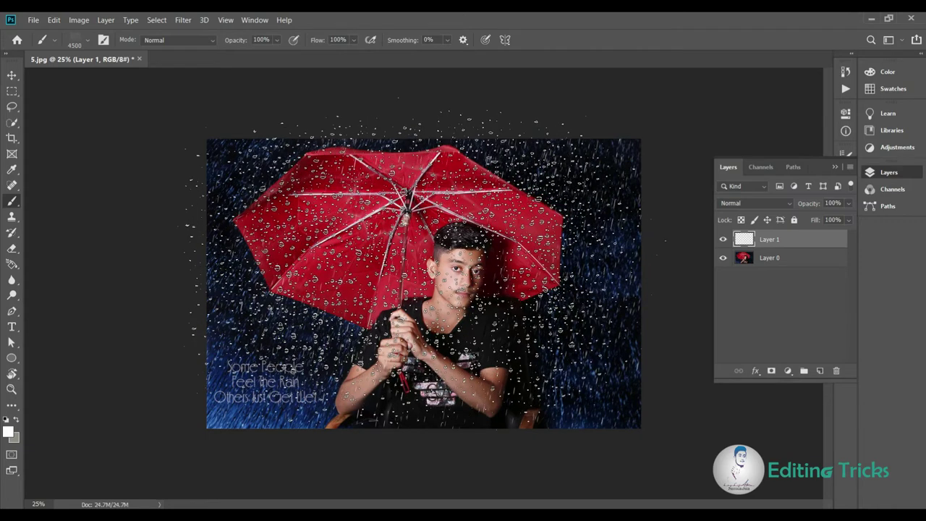
{"action": "key", "text": "bracketright"}
{"action": "key", "text": "bracketright"}
{"action": "key", "text": "bracketright"}
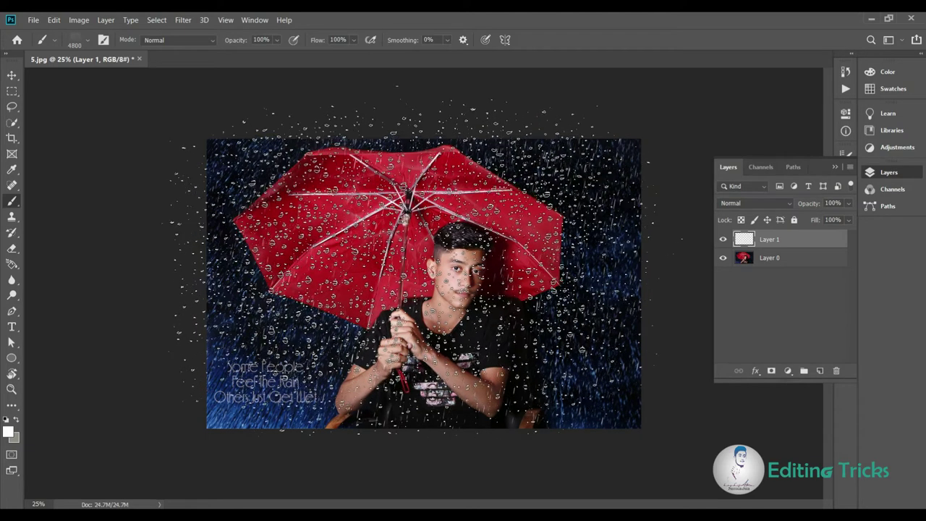
{"action": "key", "text": "bracketright"}
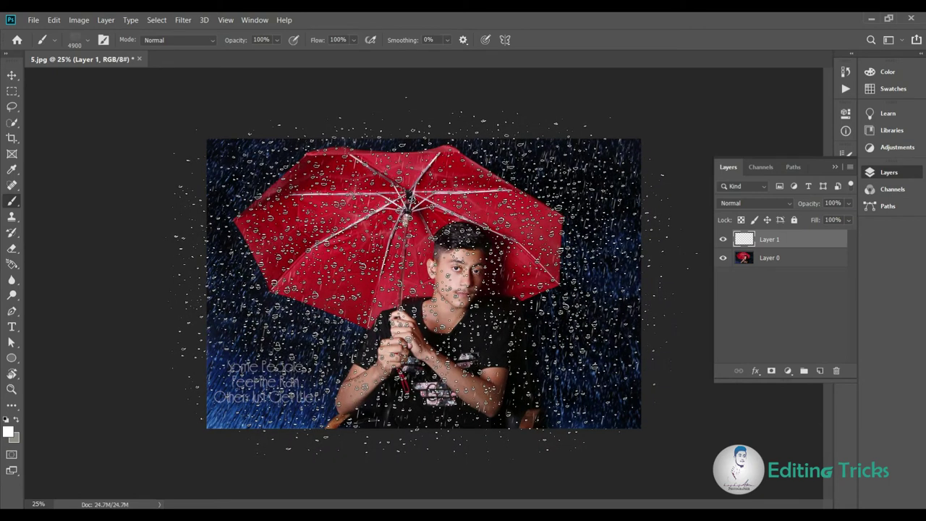
Step: Stamp droplets across the whole portrait and fade Layer 1 to 73% opacity
{"action": "left_click", "coordinate": [456, 320]}
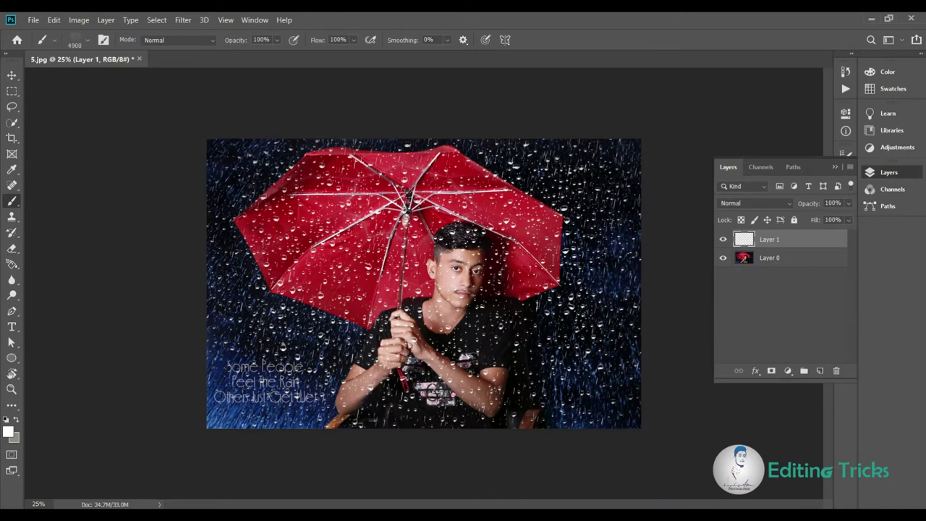
{"action": "left_click", "coordinate": [849, 219]}
{"action": "left_click_drag", "start_coordinate": [837, 219], "coordinate": [836, 219]}
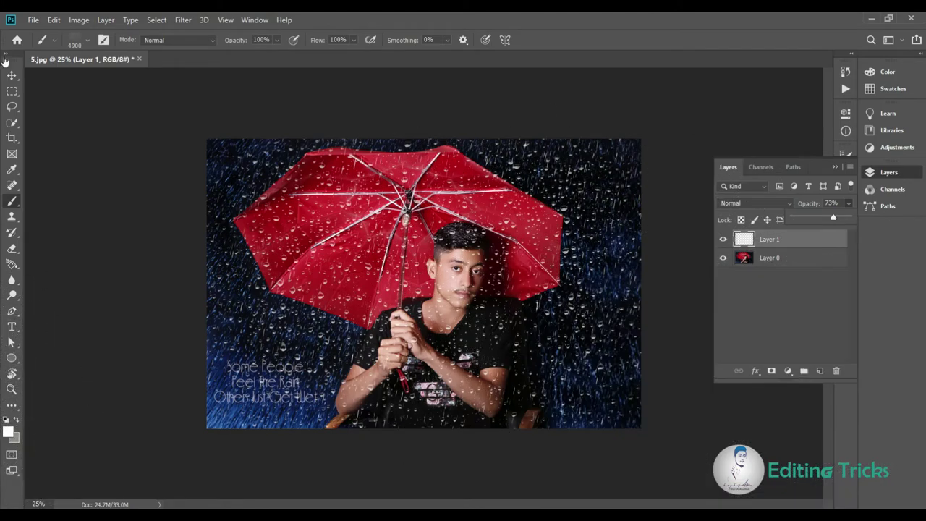
Step: Return Layer 1 to full opacity and resize the condensation brush to about 2458 px
{"action": "key", "text": "Escape"}
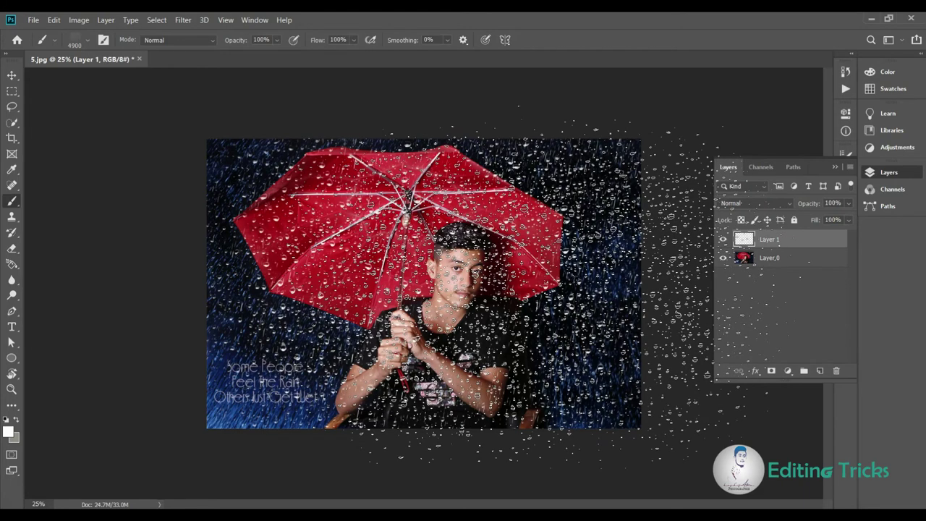
{"action": "right_click", "coordinate": [459, 296]}
{"action": "left_click_drag", "start_coordinate": [593, 327], "coordinate": [590, 328]}
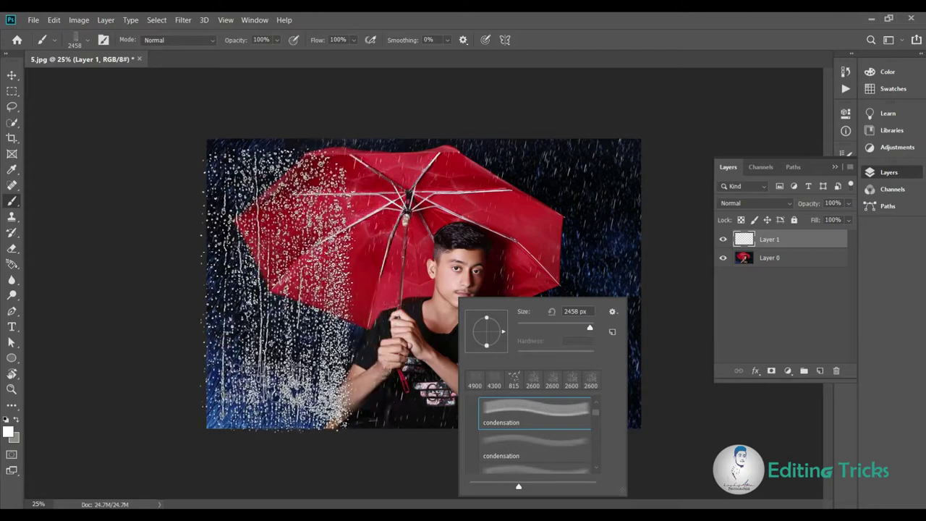
{"action": "key", "text": "Return"}
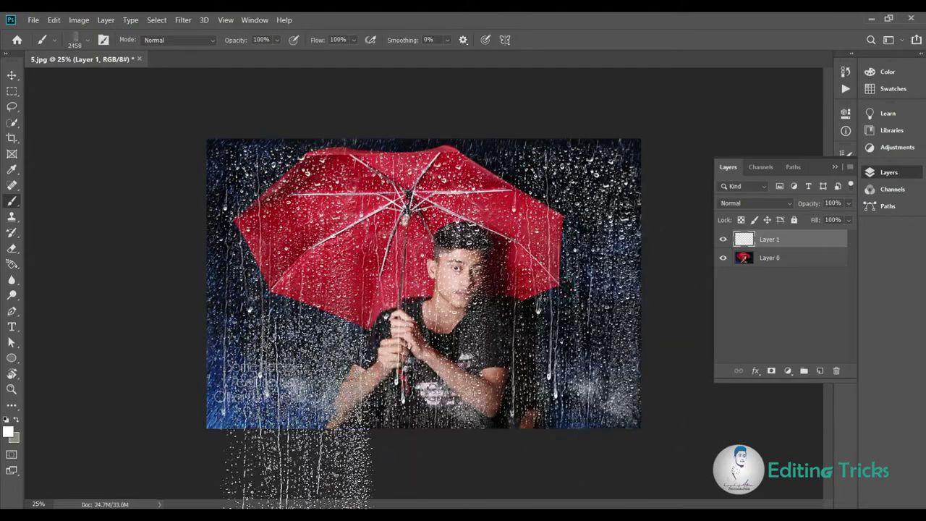
{"action": "left_click", "coordinate": [8, 432]}
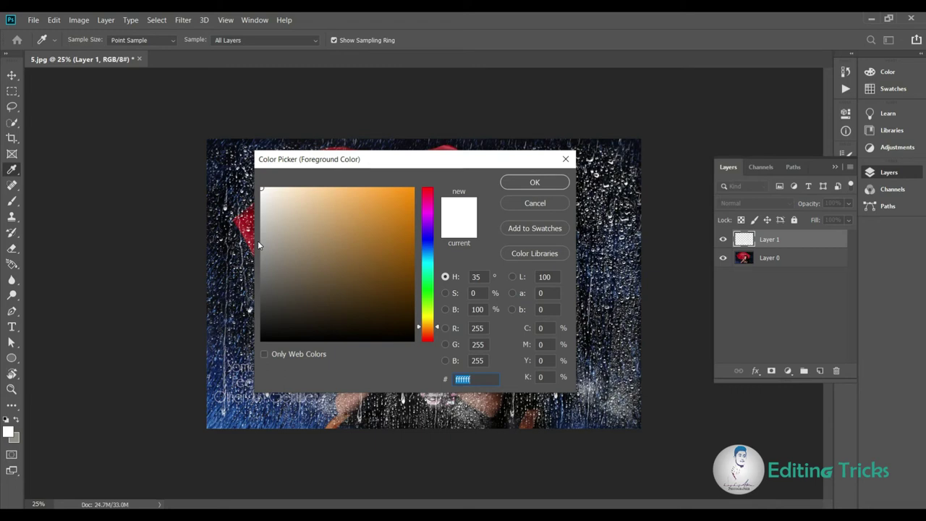
Step: Try red f11a24 as the foreground colour, then switch it back to white ffffff
{"action": "left_click", "coordinate": [427, 189]}
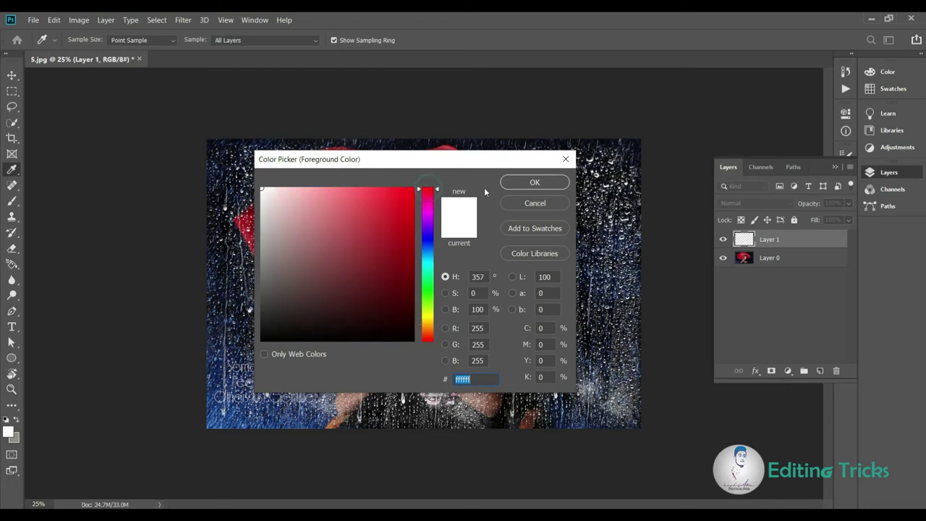
{"action": "left_click", "coordinate": [398, 196]}
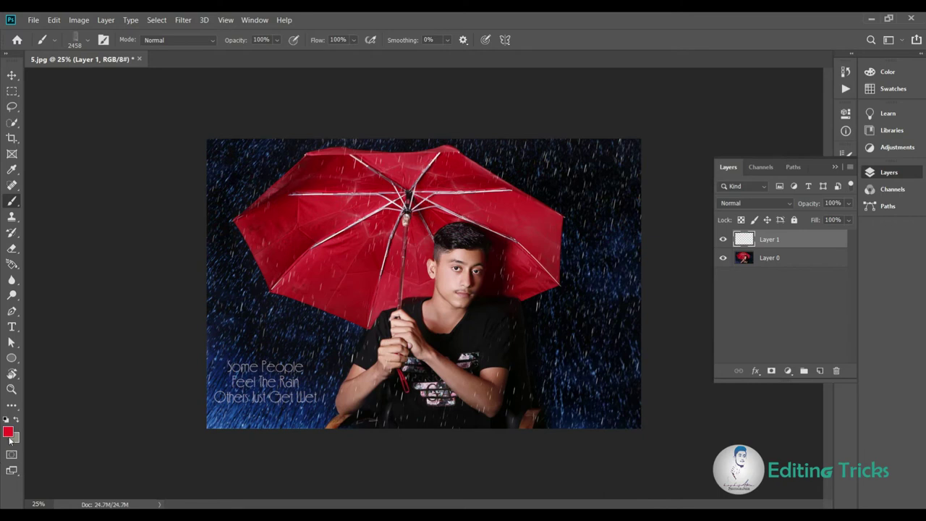
{"action": "left_click", "coordinate": [9, 434]}
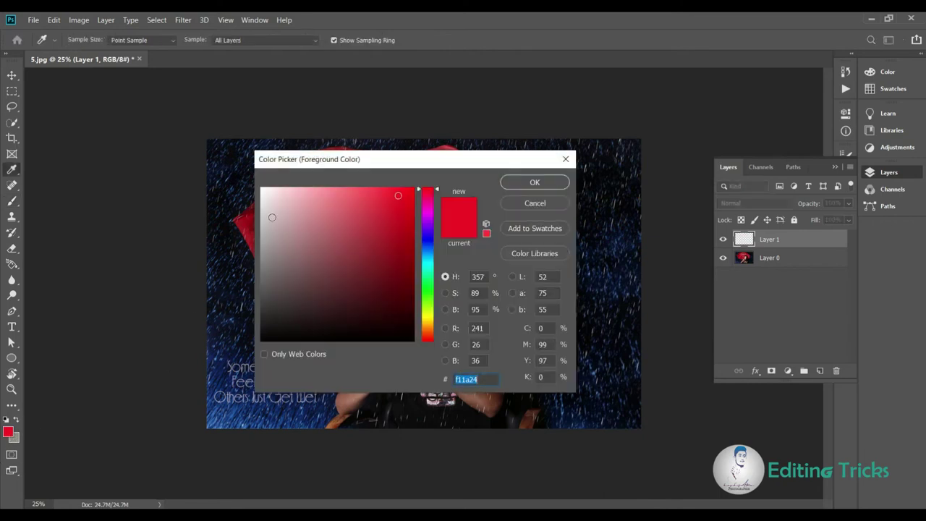
{"action": "left_click_drag", "start_coordinate": [268, 200], "coordinate": [261, 189]}
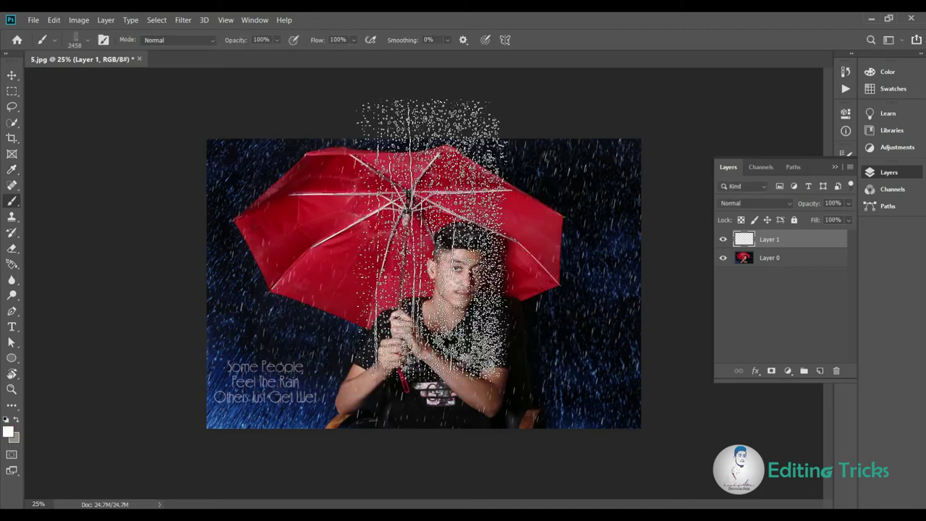
Step: Select the first condensation brush at 2420 px from the brush presets
{"action": "left_click", "coordinate": [607, 432]}
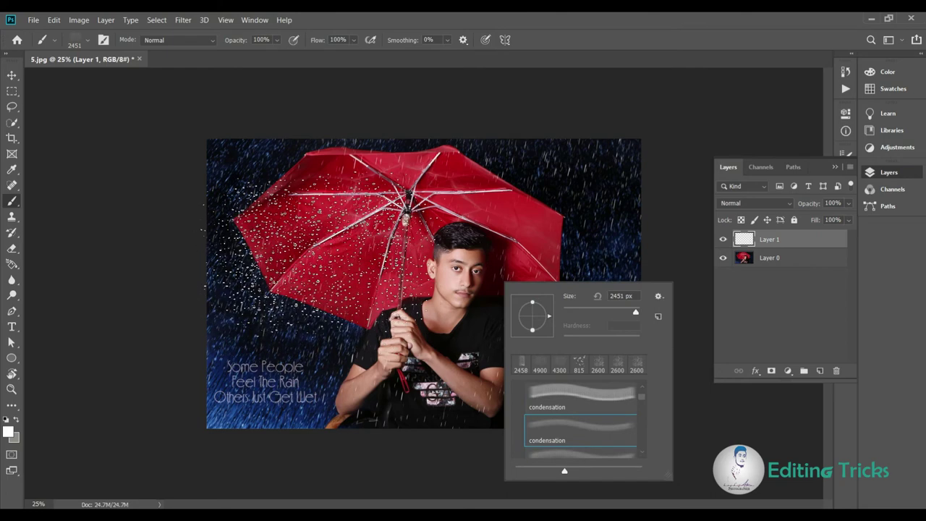
{"action": "key", "text": "Return"}
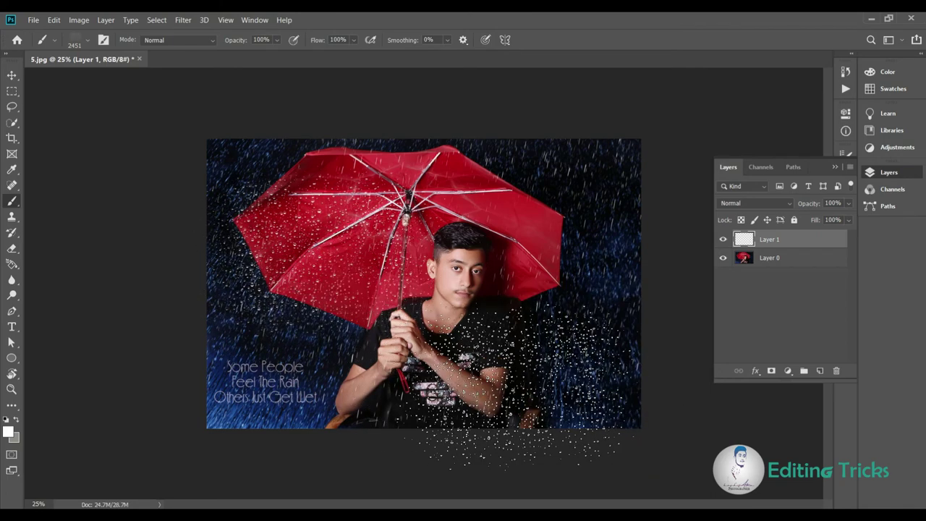
{"action": "right_click", "coordinate": [469, 295]}
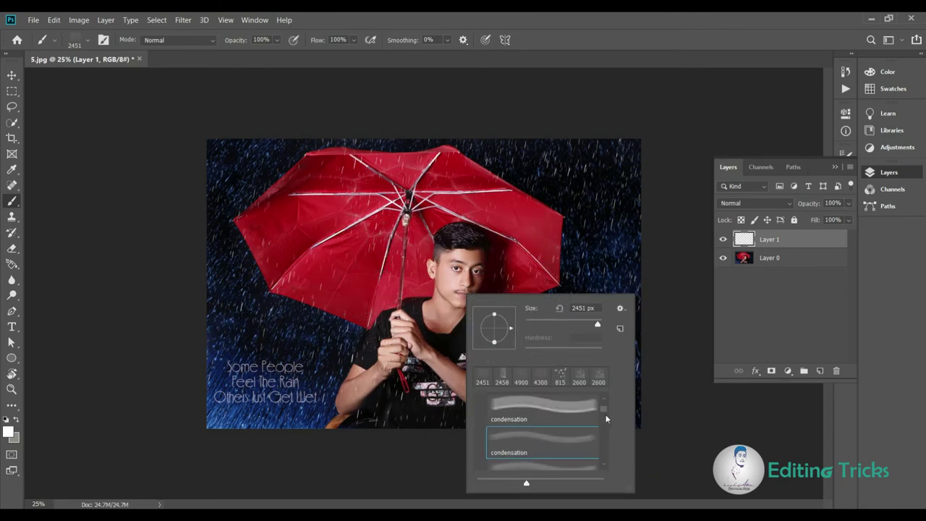
{"action": "left_click", "coordinate": [535, 409]}
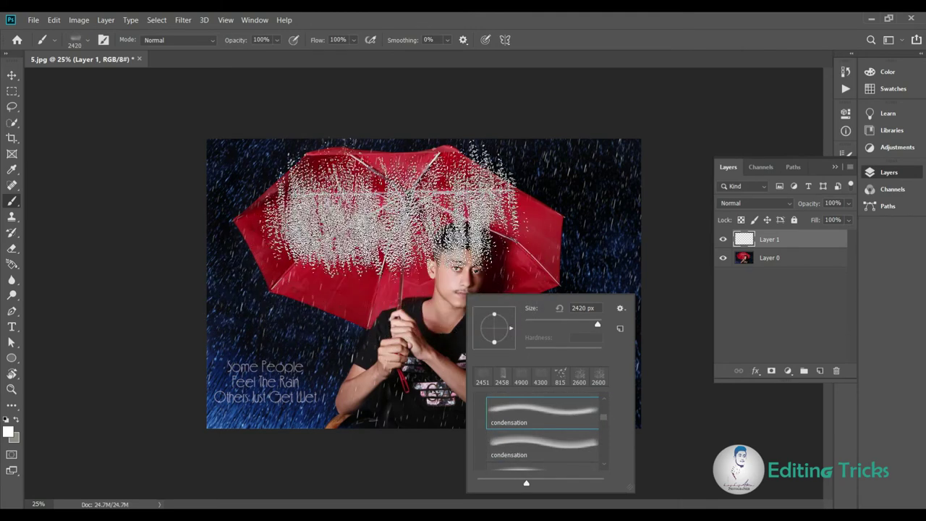
{"action": "left_click", "coordinate": [387, 184]}
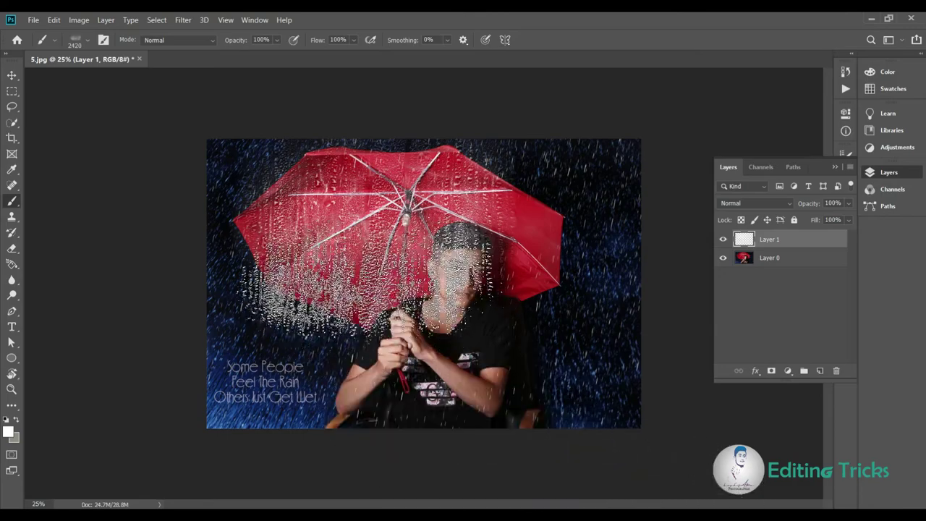
Step: Stamp white condensation droplets across the whole image, including the lower right and edges
{"action": "left_click", "coordinate": [427, 411]}
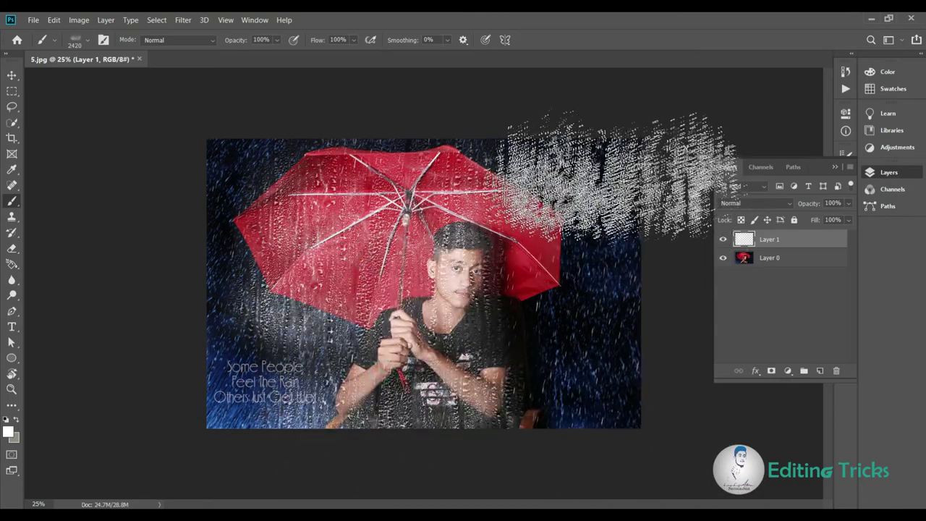
{"action": "left_click", "coordinate": [617, 372]}
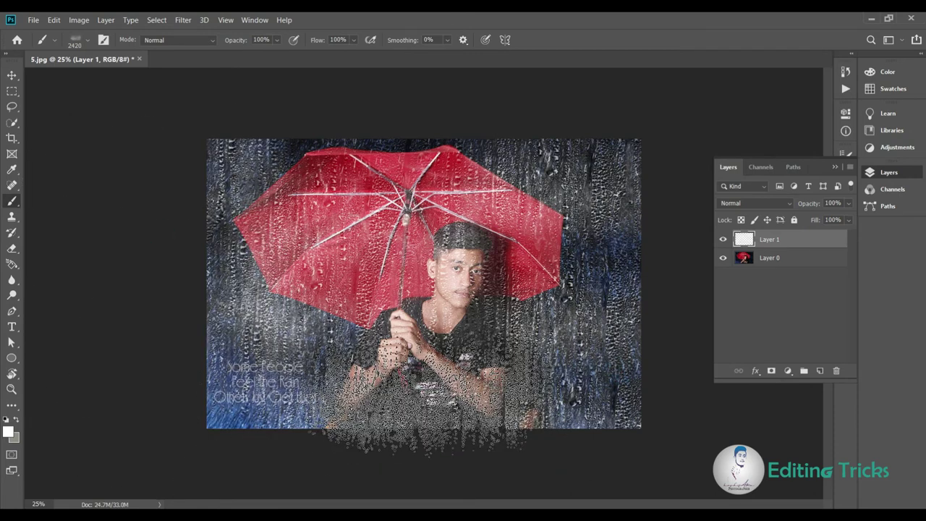
{"action": "left_click", "coordinate": [192, 273]}
{"action": "left_click", "coordinate": [204, 351]}
{"action": "left_click", "coordinate": [180, 174]}
{"action": "left_click", "coordinate": [641, 405]}
{"action": "left_click", "coordinate": [582, 313]}
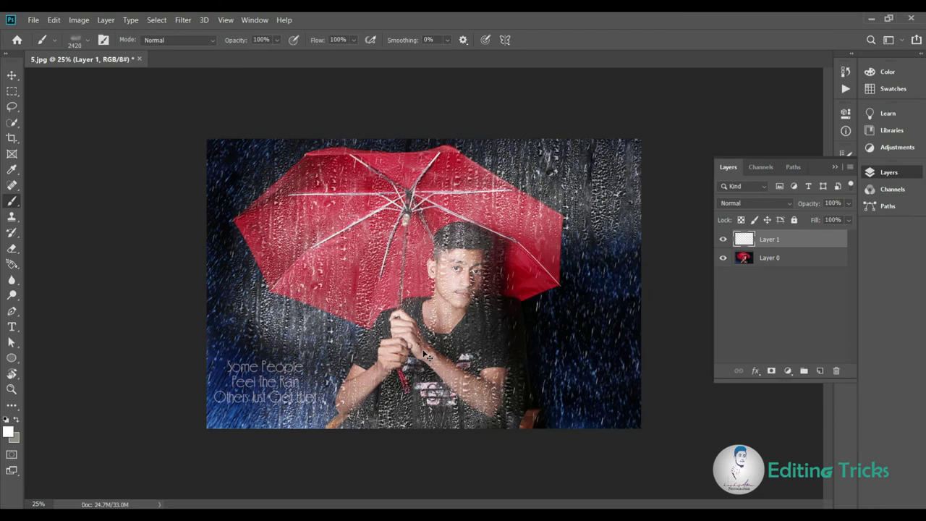